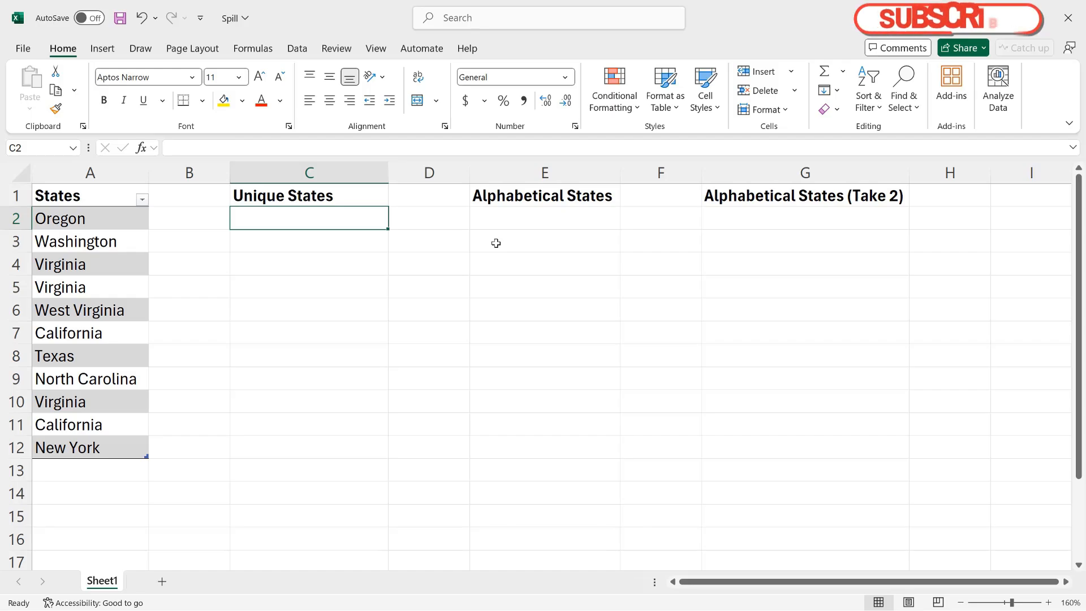
Enter =UNIQUE(OrderStates[States]) in cell C2 to list the distinct states under Unique States
left_click(127, 217)
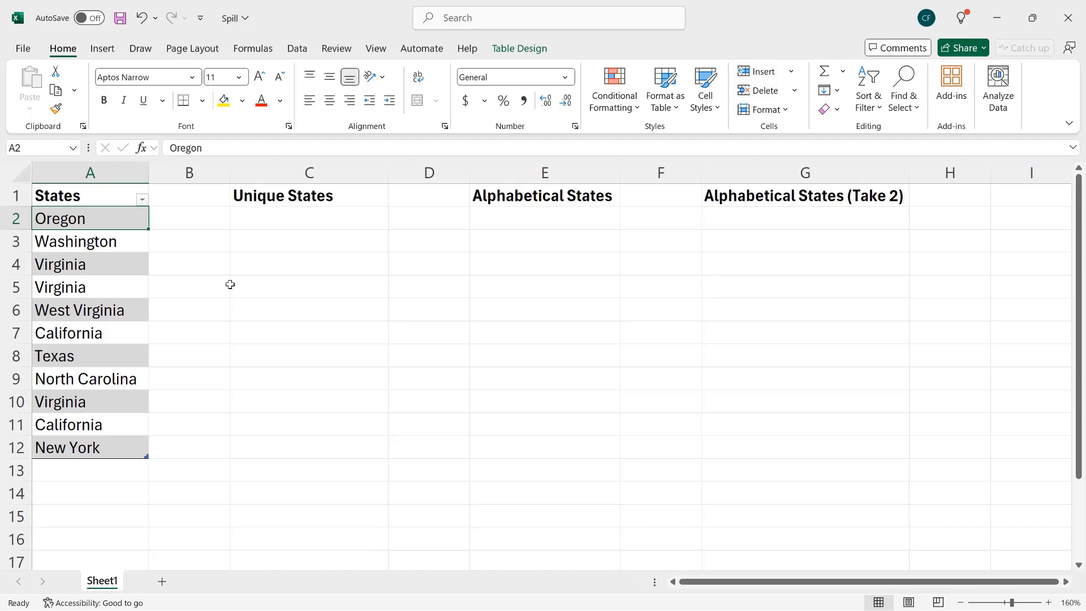
left_click(280, 218)
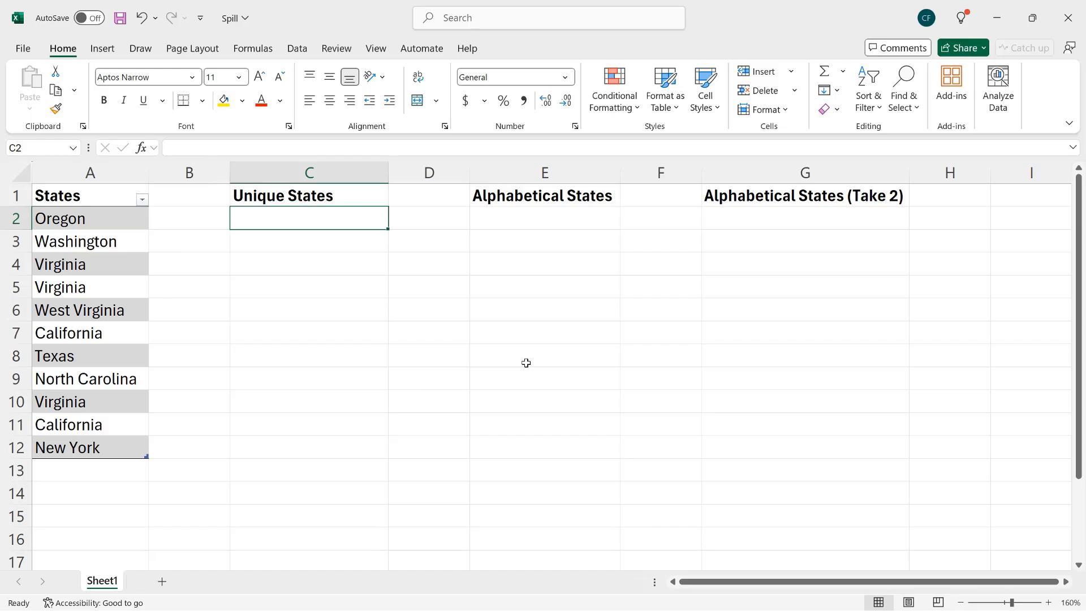
type("=")
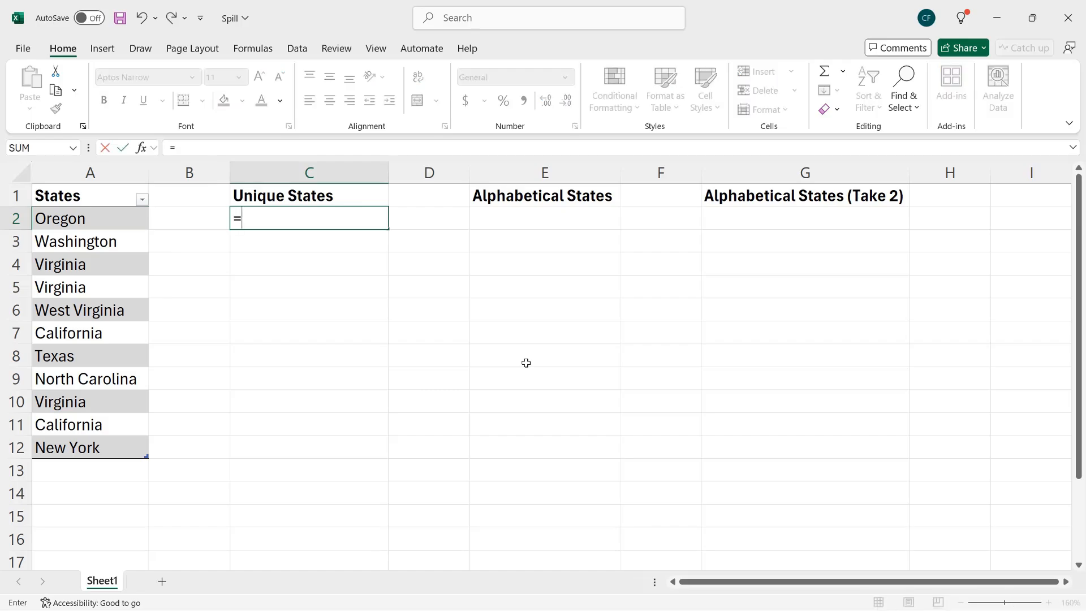
type("uni")
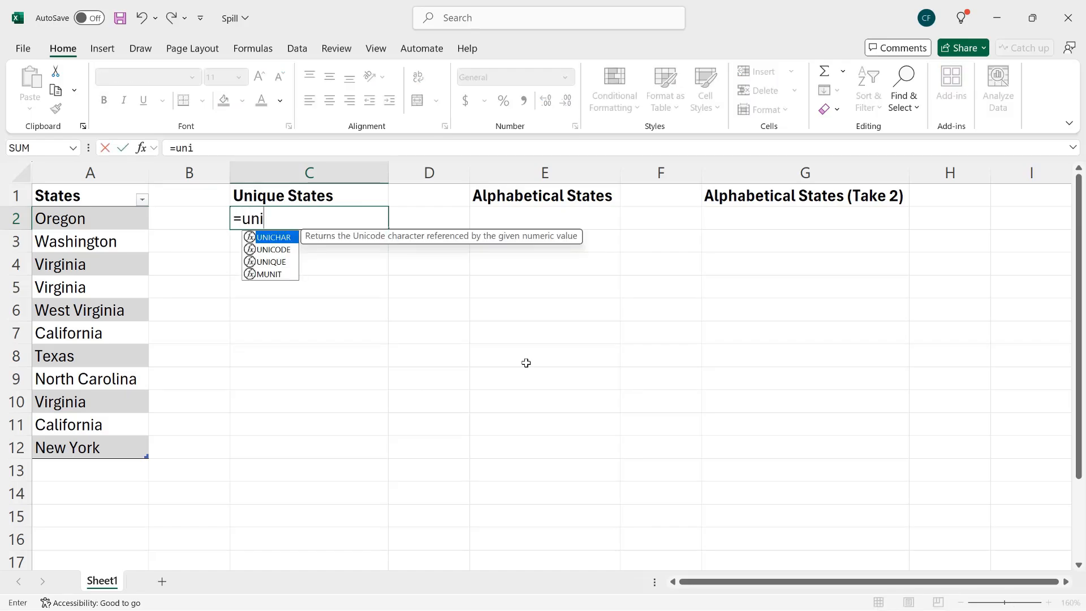
type("q")
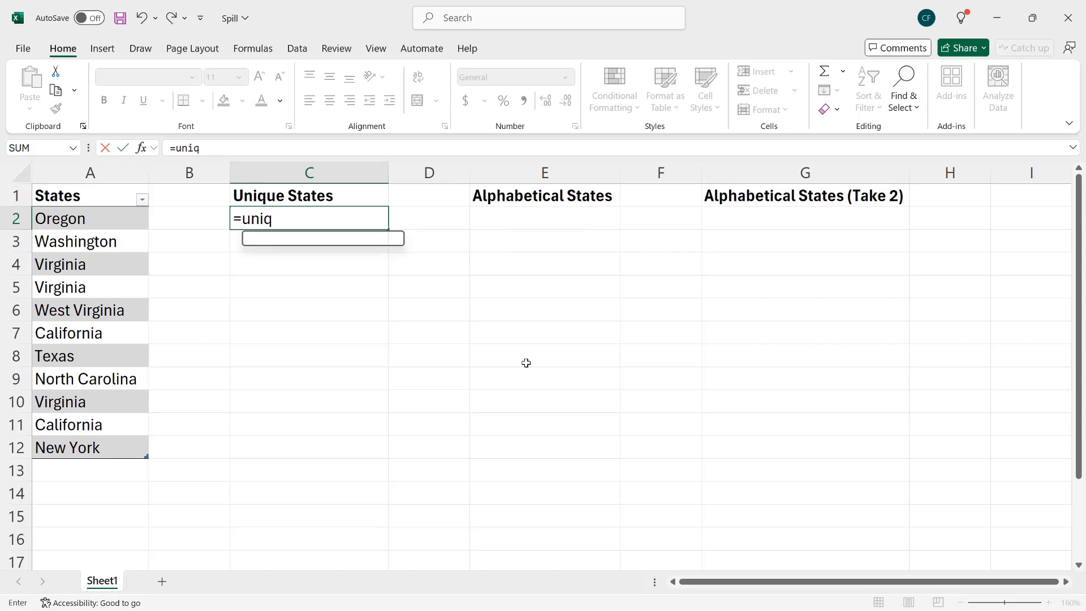
key("Tab")
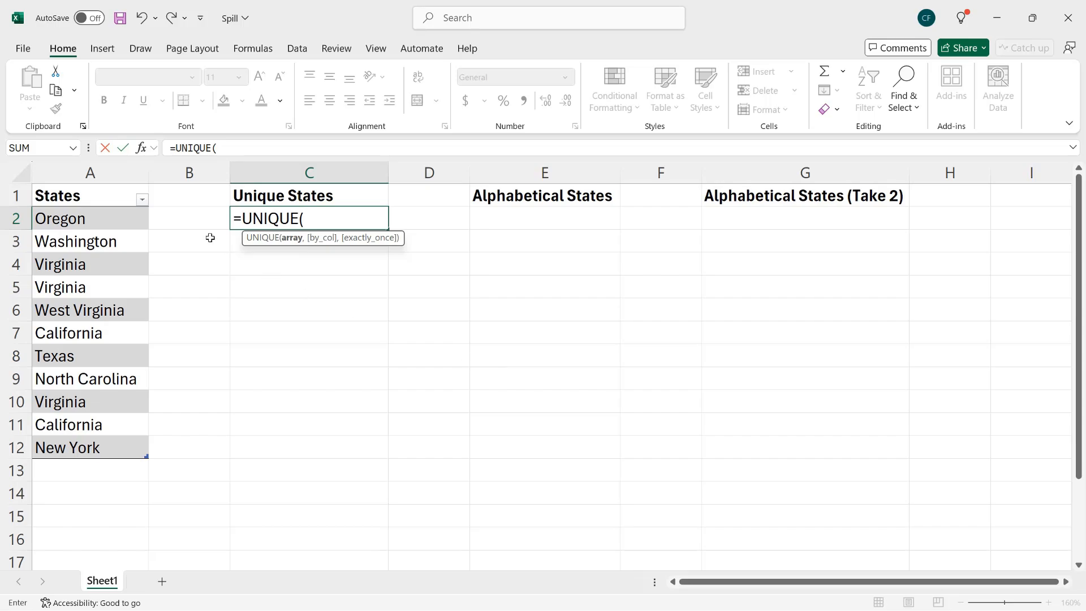
left_click(94, 185)
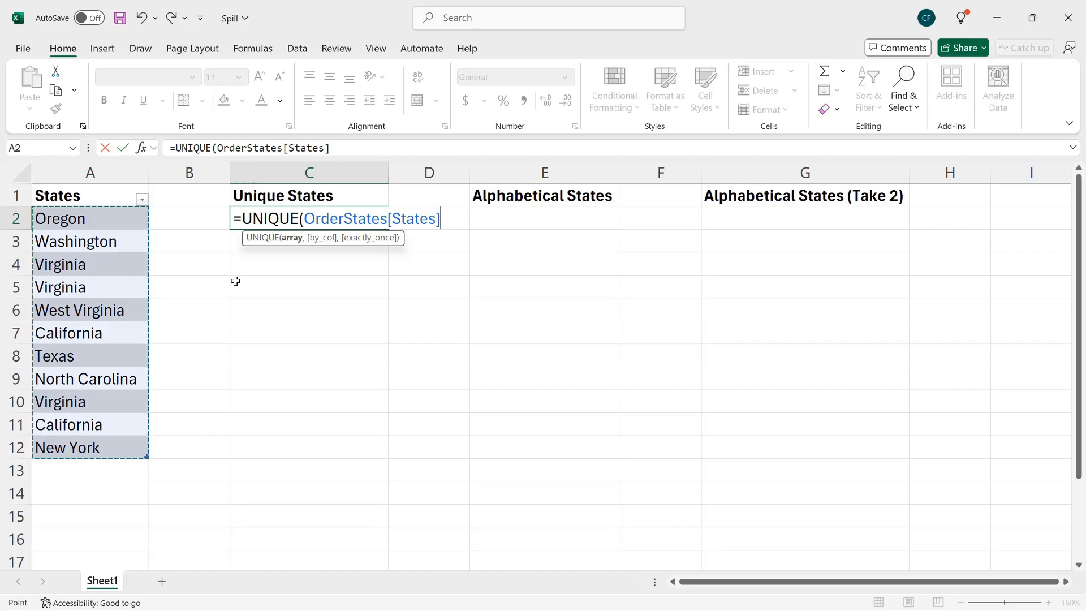
type(")")
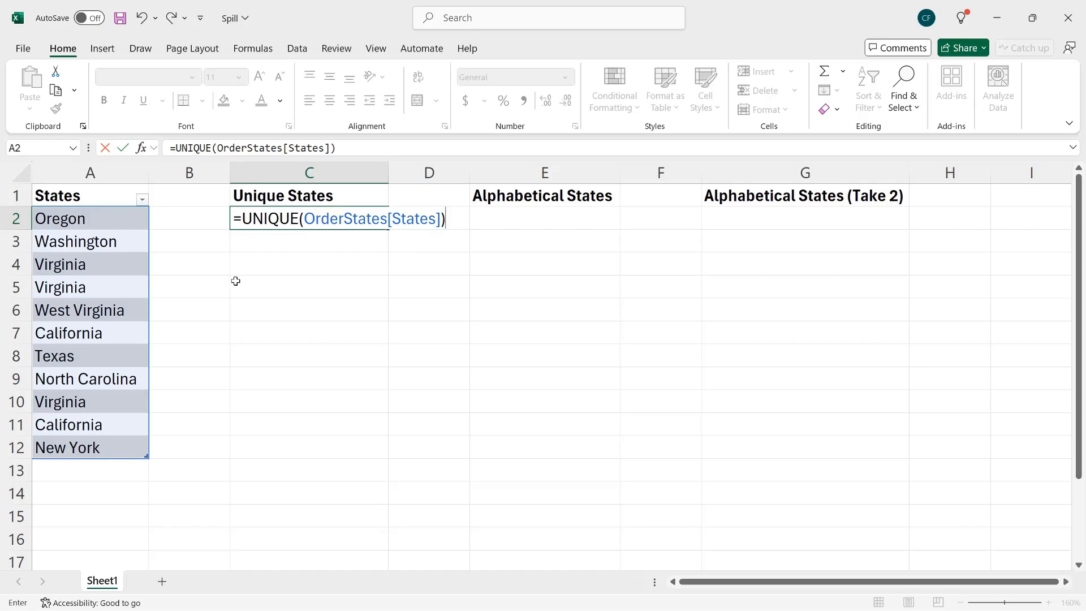
key("Return")
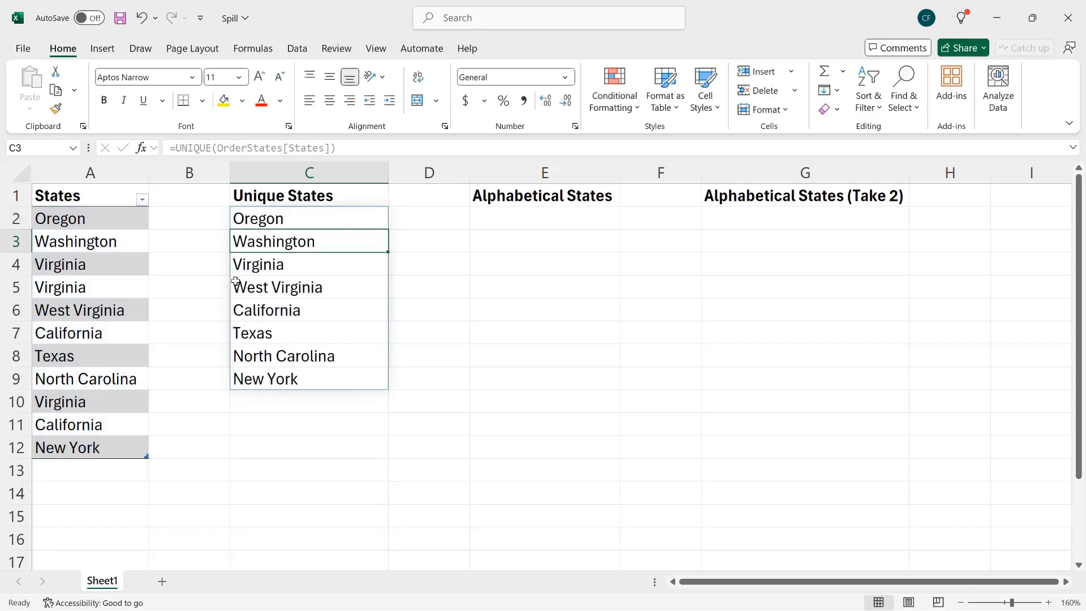
Add a new row at the end of the States table containing Georgia
left_click(129, 451)
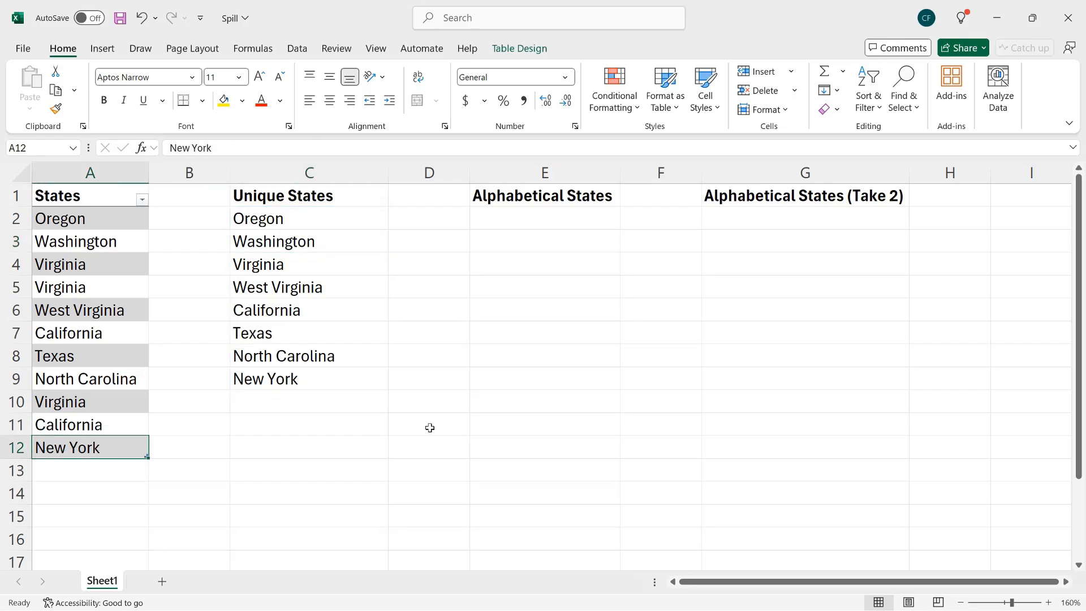
key("Tab")
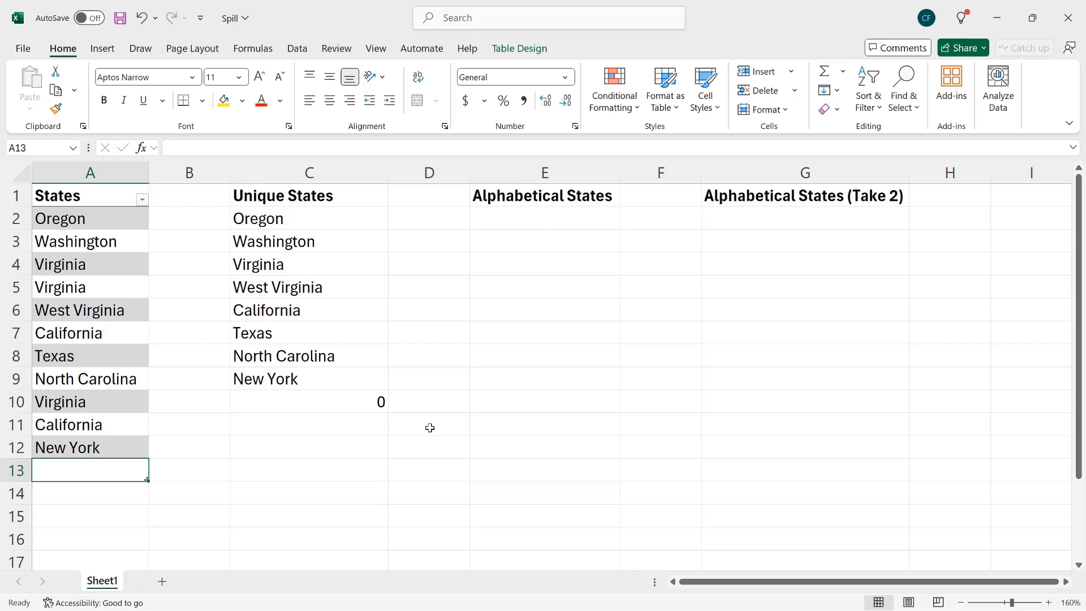
type("Goe")
key("BackSpace")
key("BackSpace")
type("e")
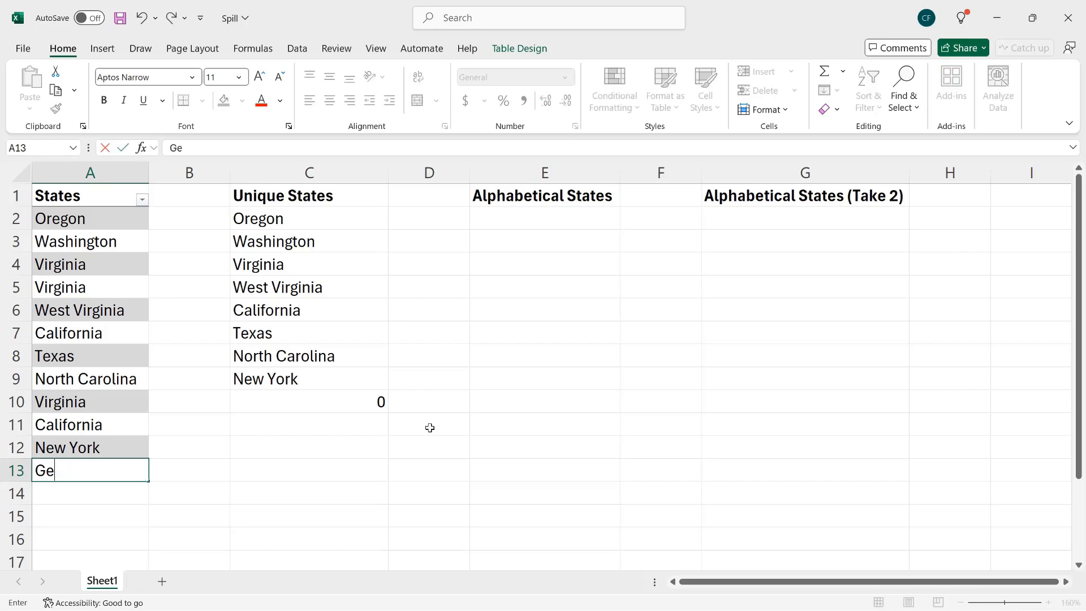
type("orgia")
key("Return")
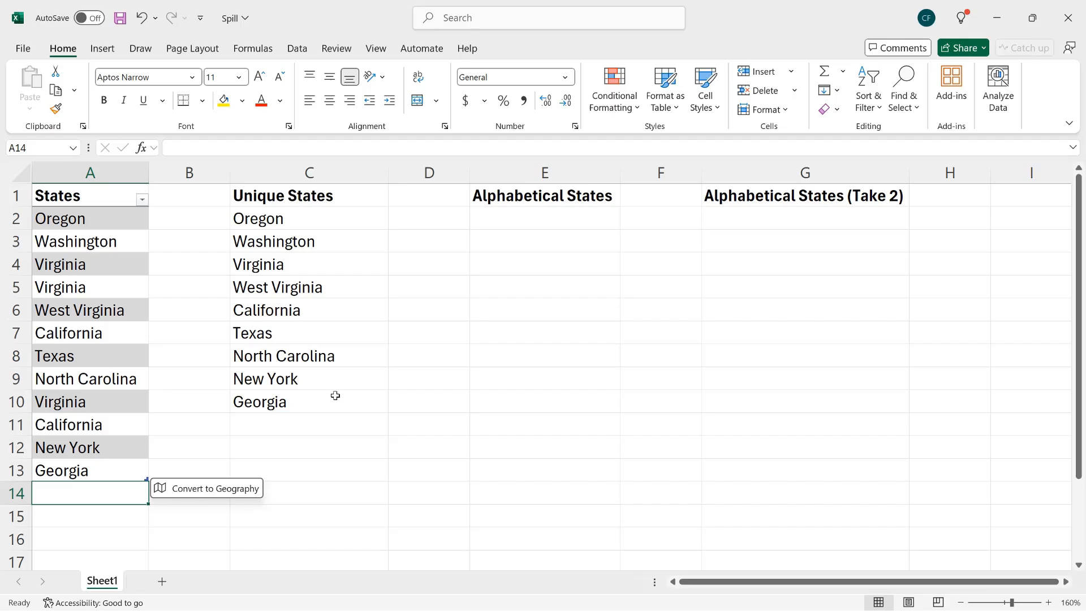
Enter =SORT(UNIQUE(OrderStates[States]),,1) in cell E2 to list the distinct states in ascending order
left_click(530, 213)
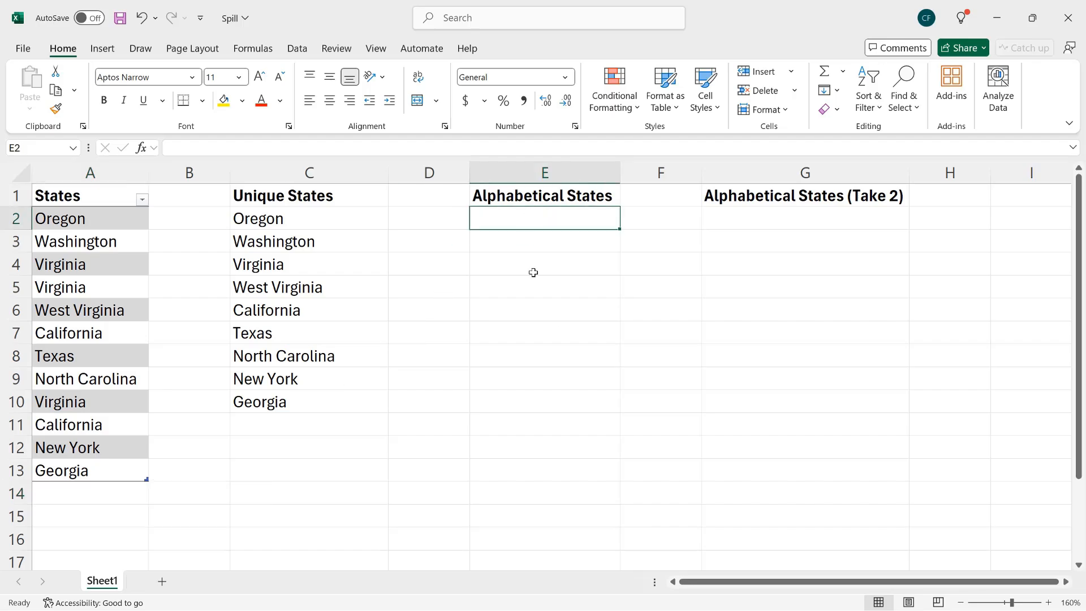
type("=")
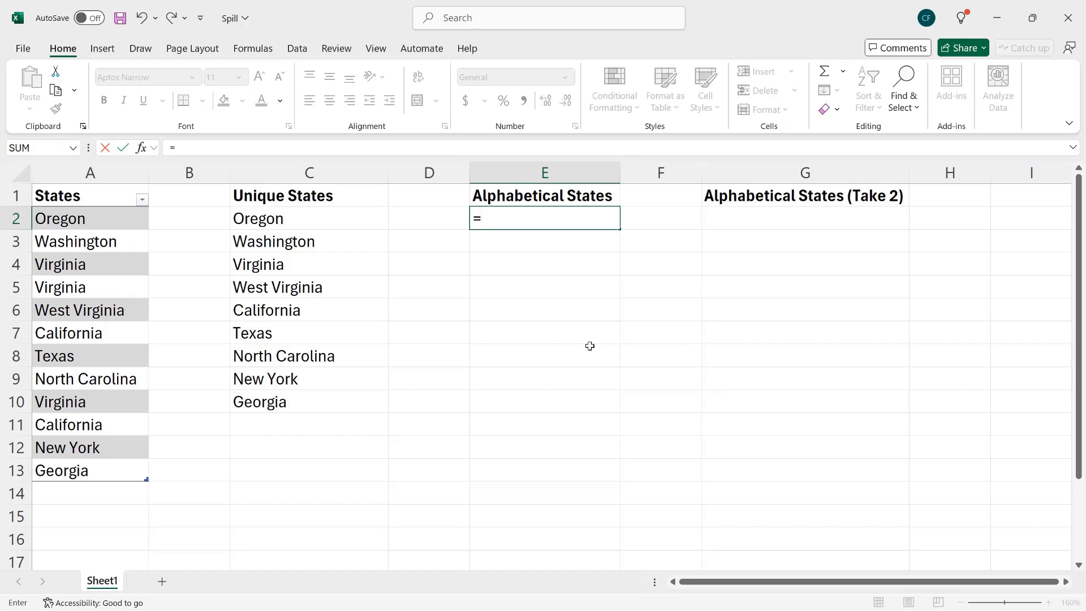
type("sort")
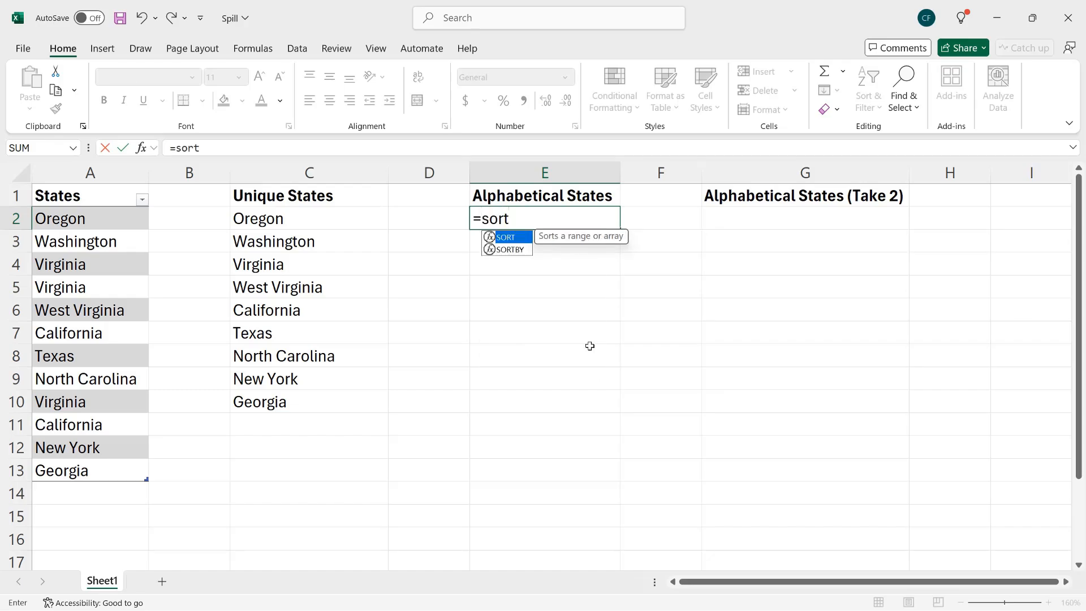
key("Tab")
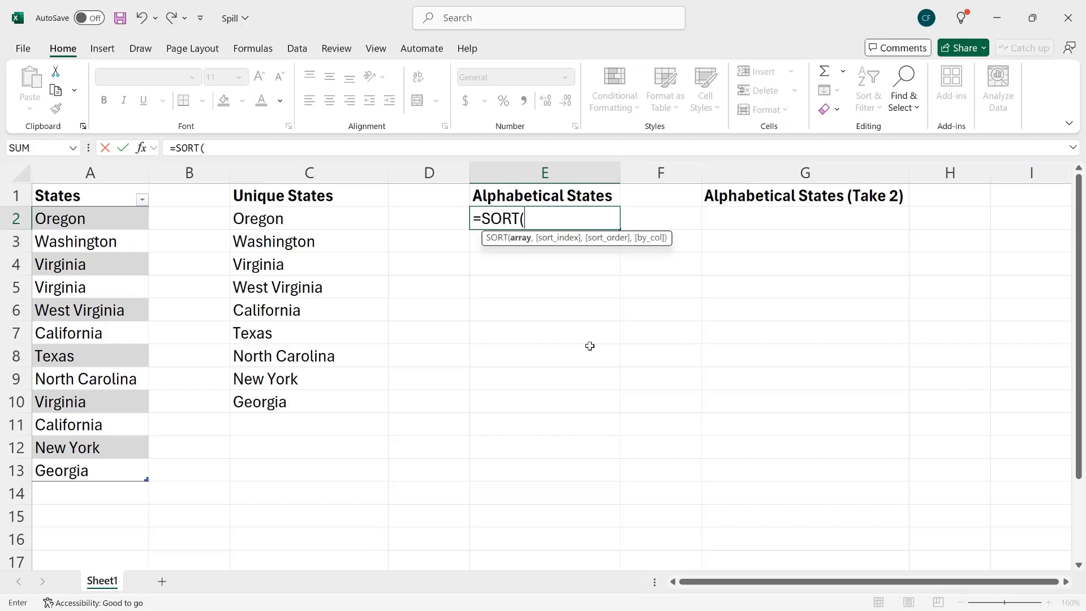
type("uniq")
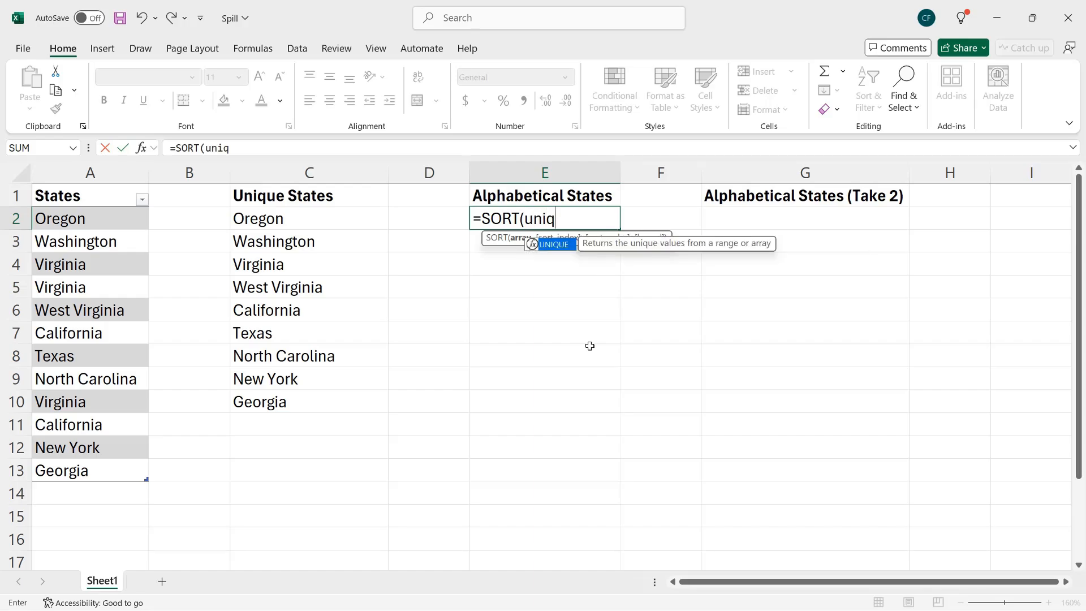
key("Tab")
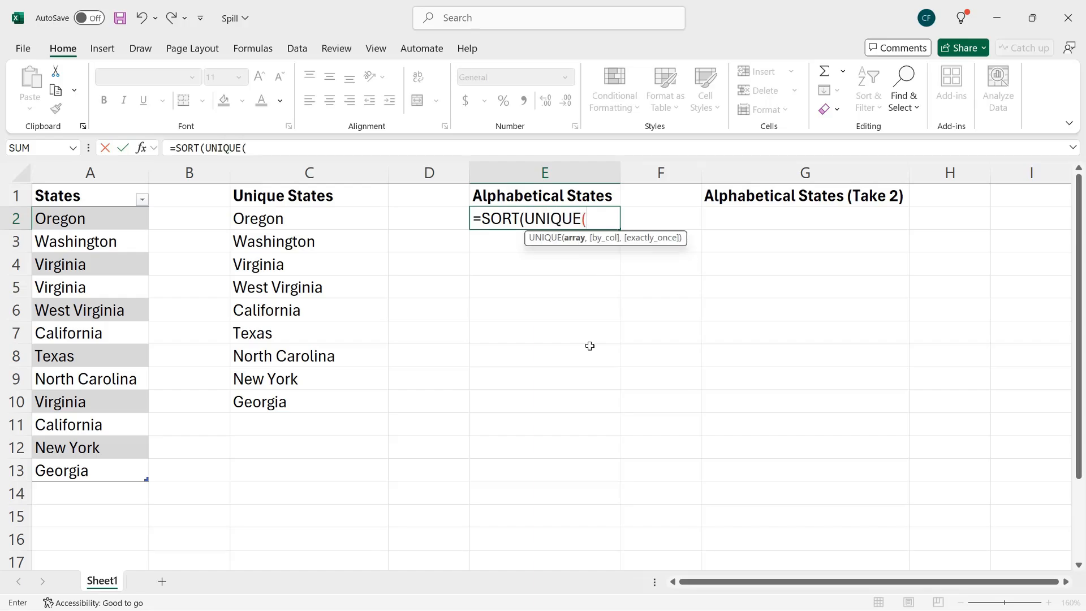
left_click(88, 186)
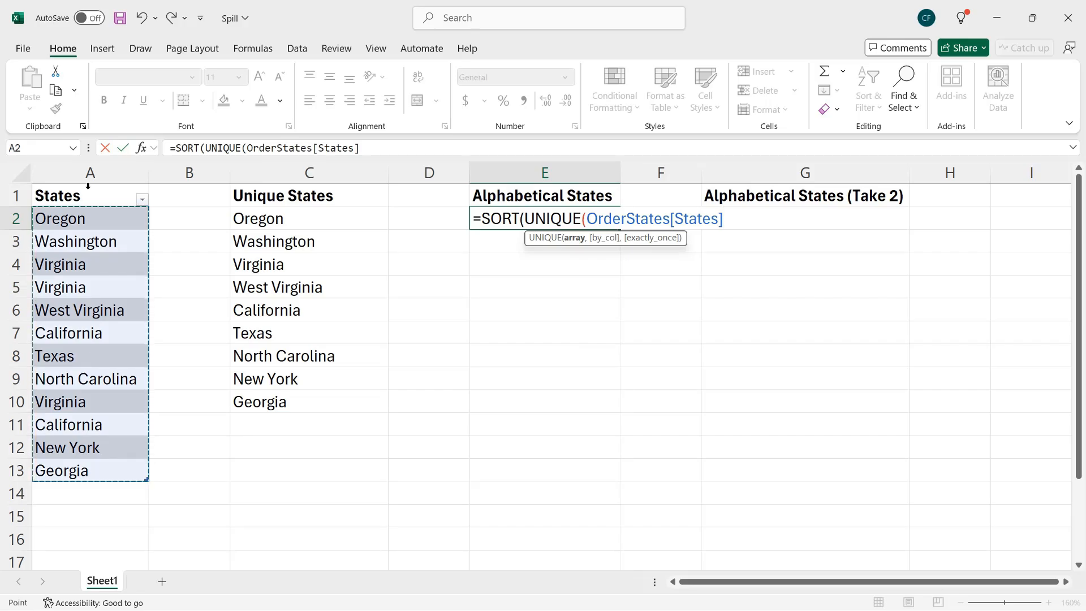
type(")")
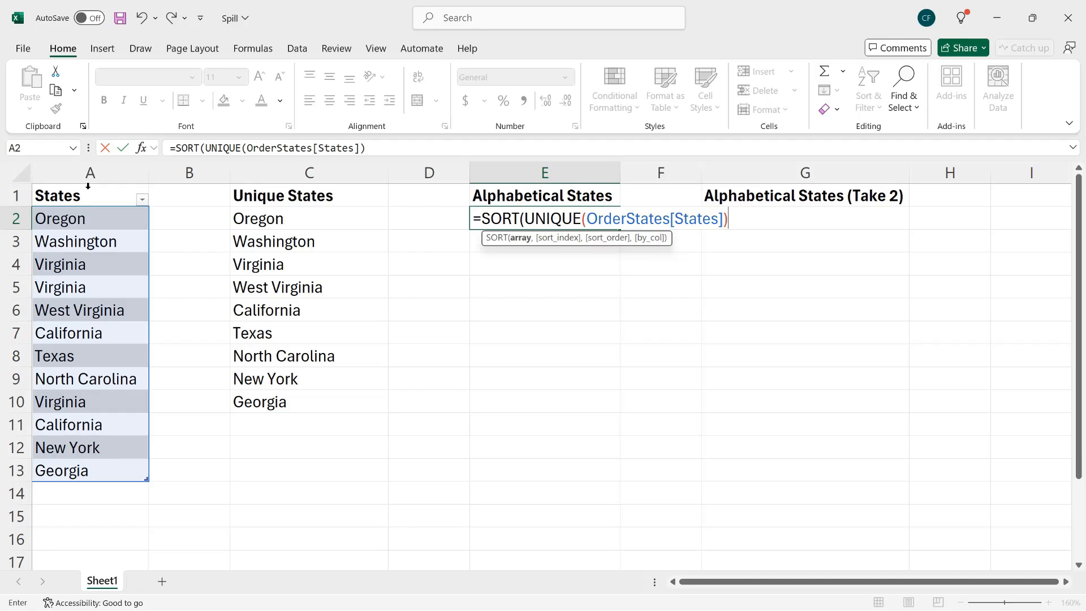
type(",")
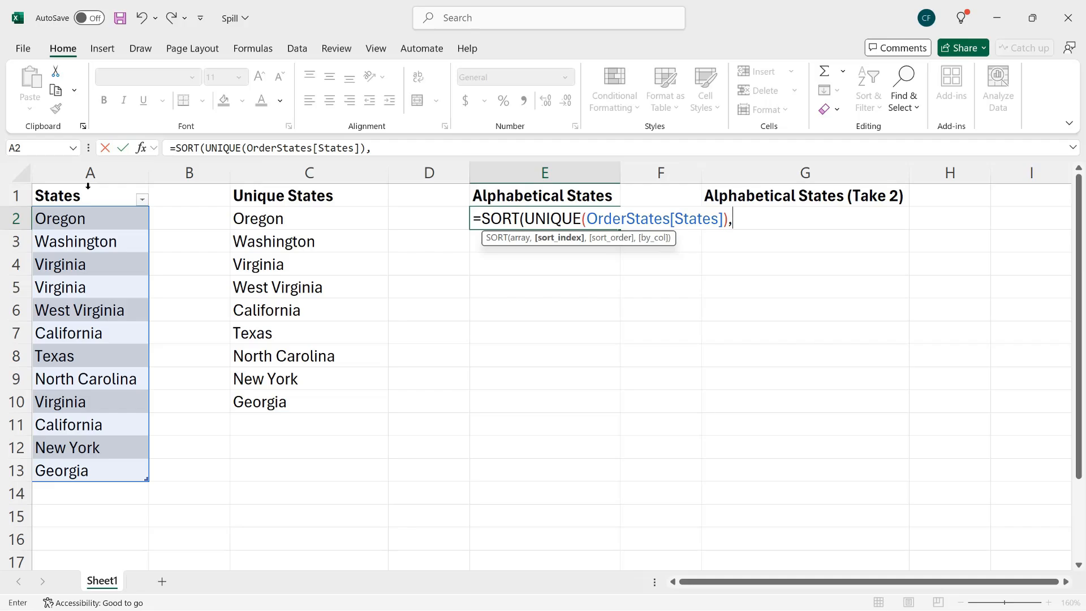
type(",")
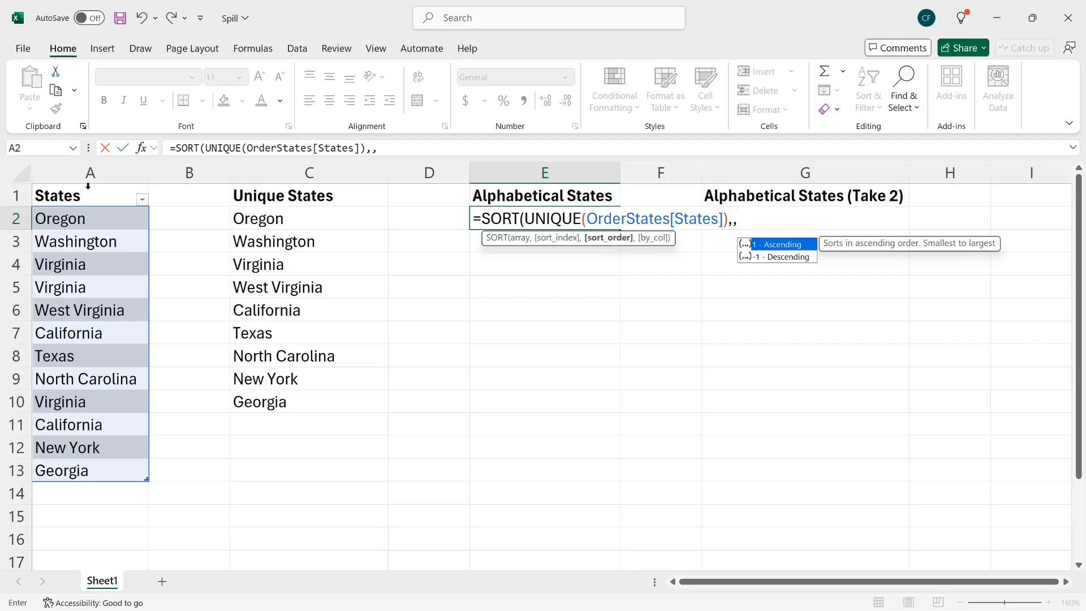
type("1")
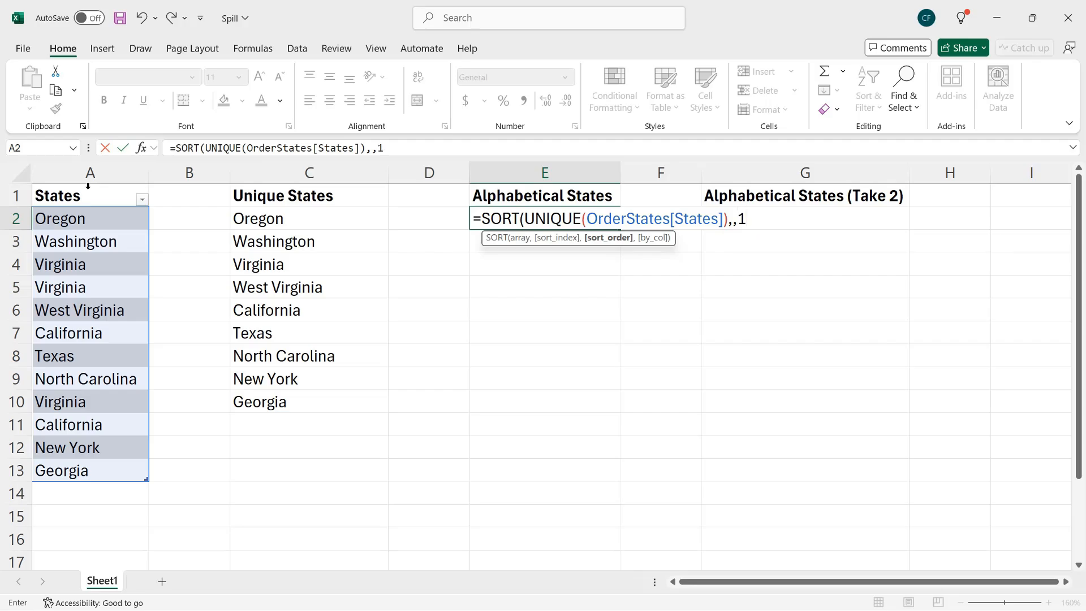
type(")")
key("Return")
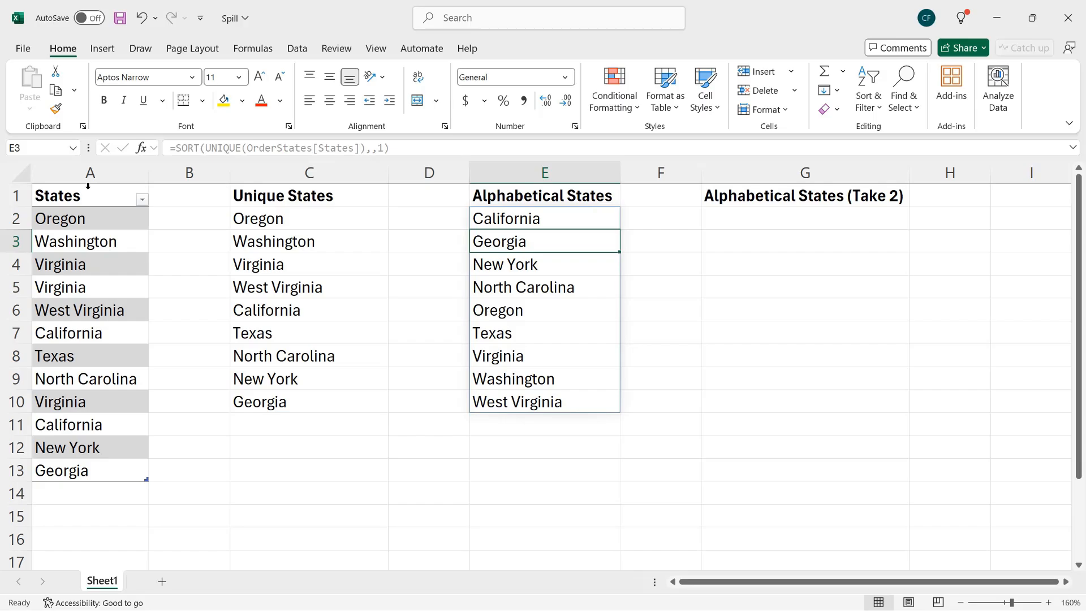
Enter =SORT(C2,,1) in cell G2 under Alphabetical States (Take 2)
left_click(312, 218)
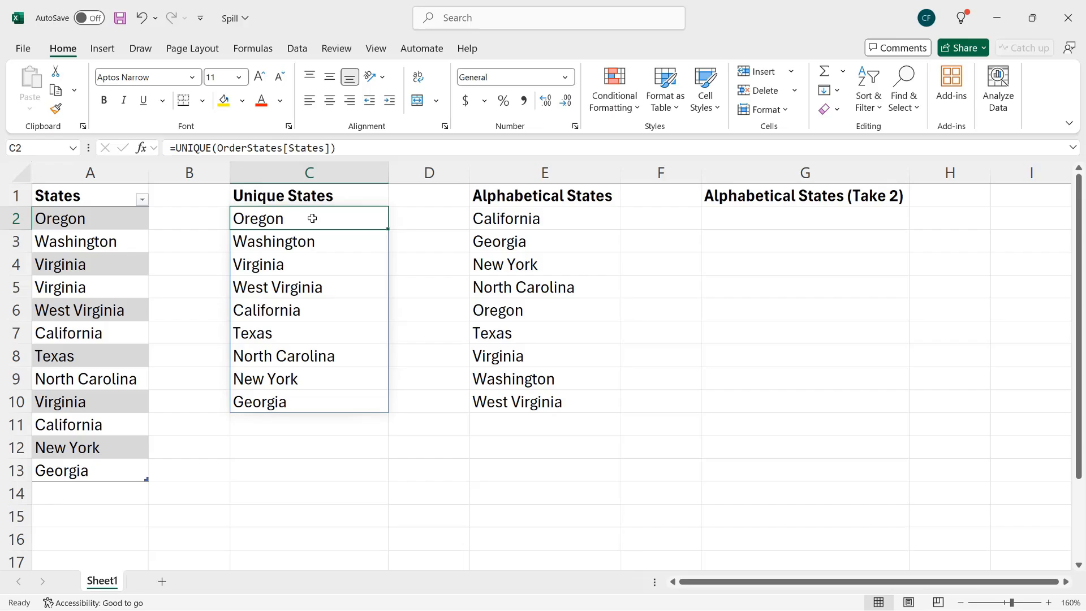
left_click(726, 224)
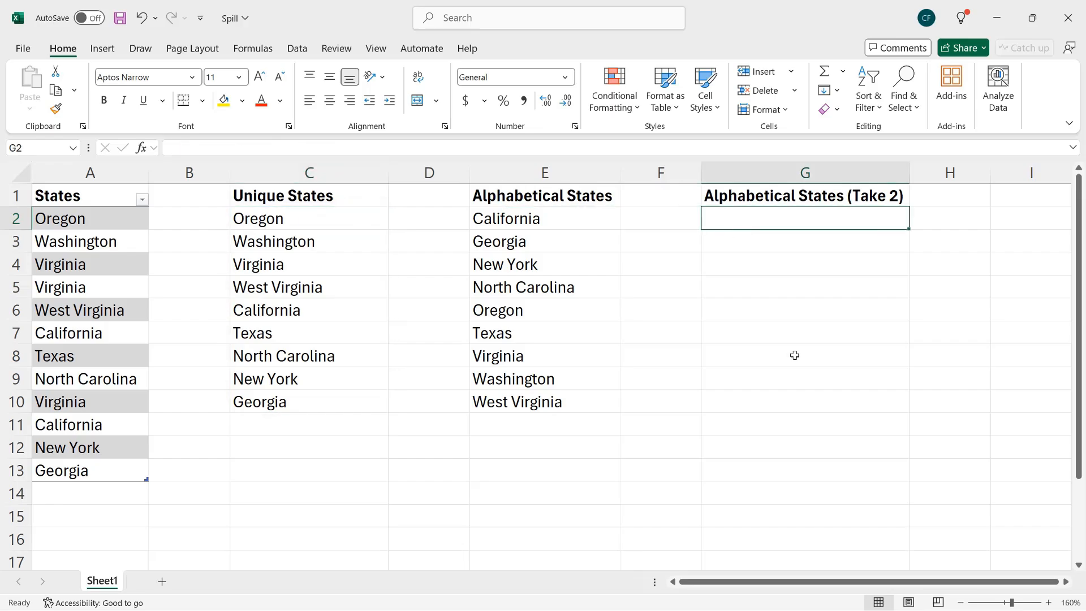
type("=")
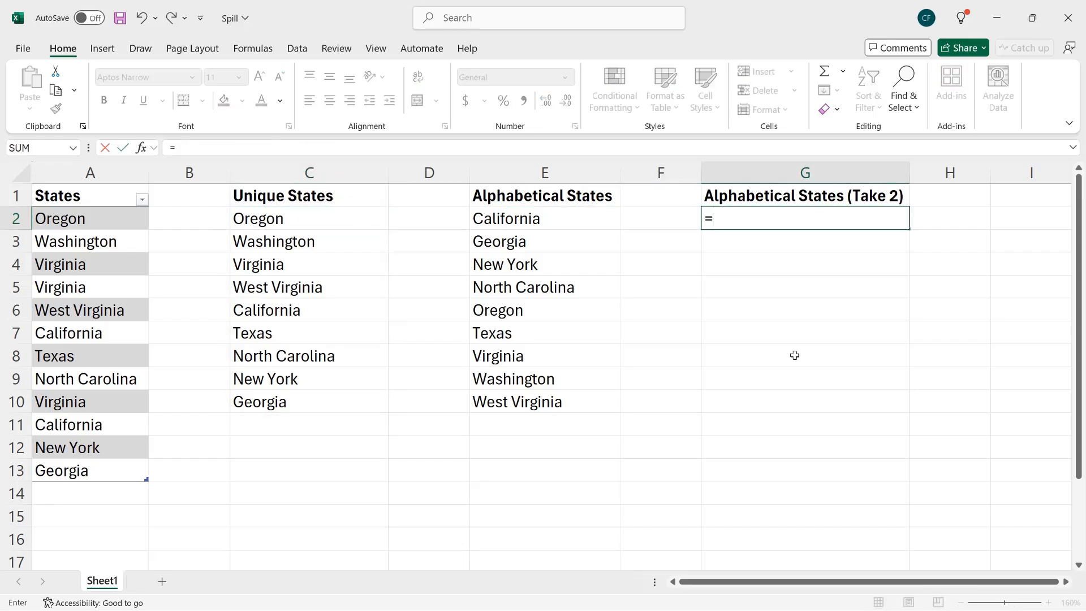
type("sort")
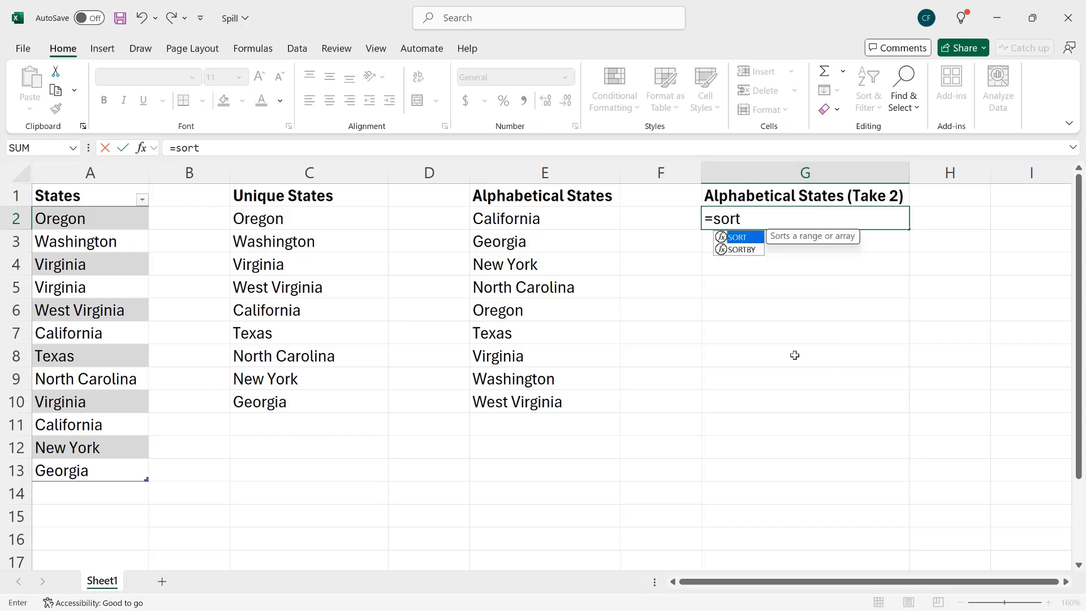
key("Tab")
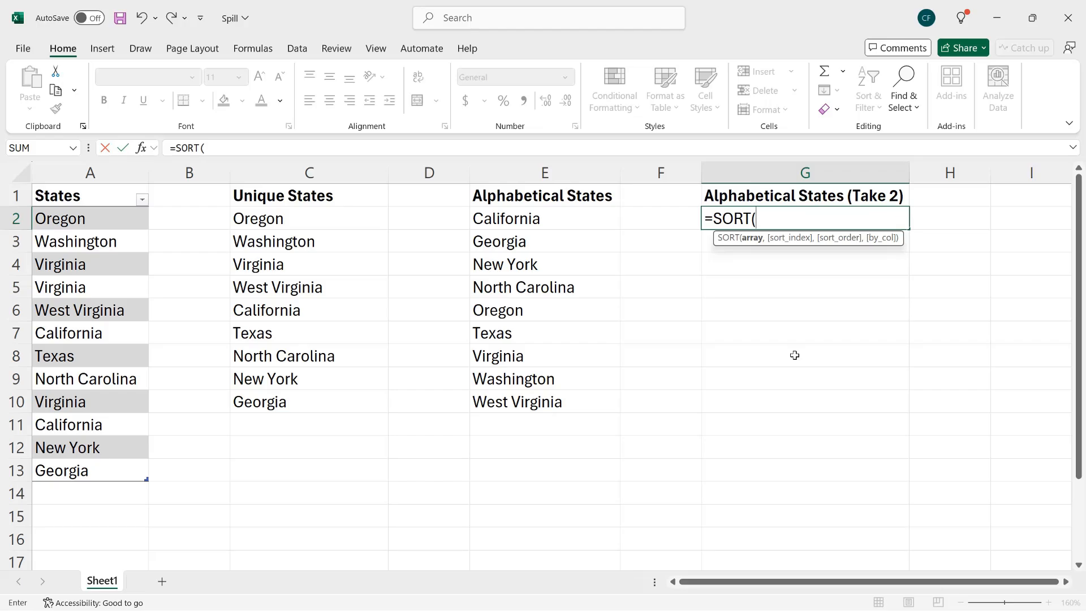
type("C2")
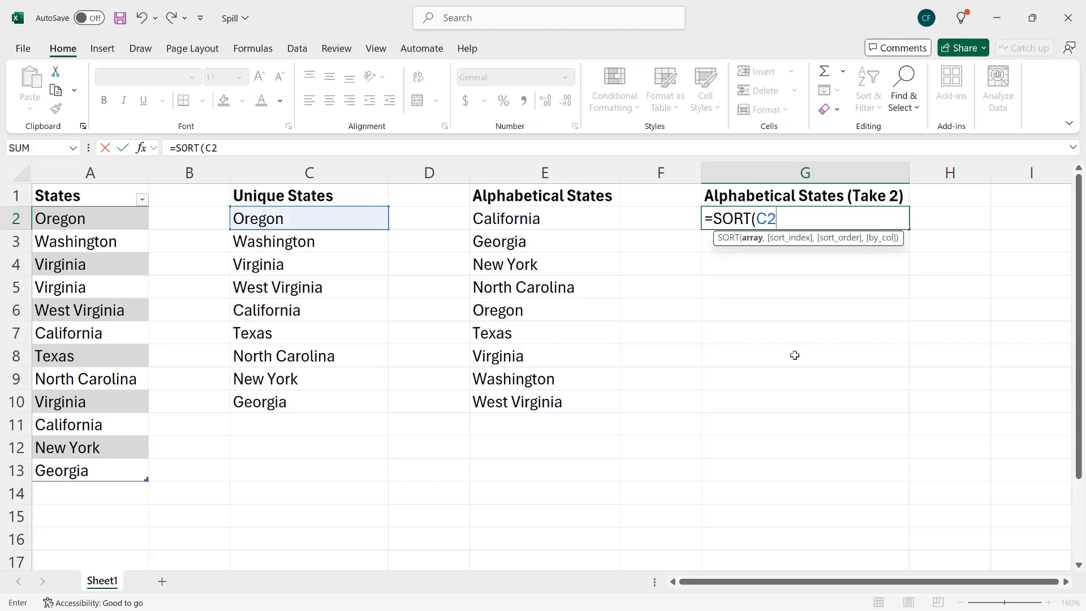
type(",")
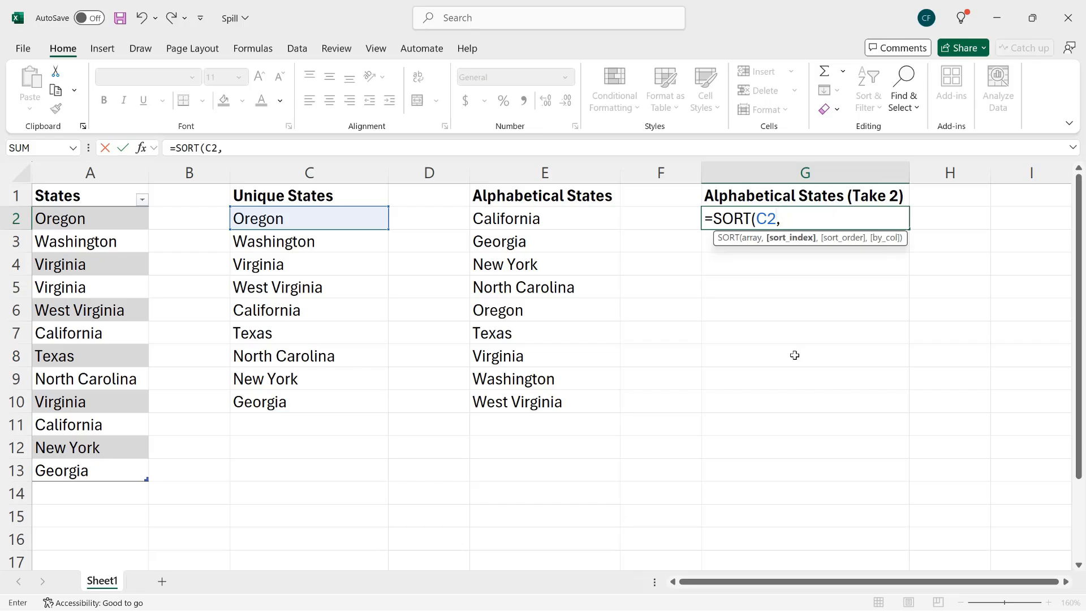
type(",")
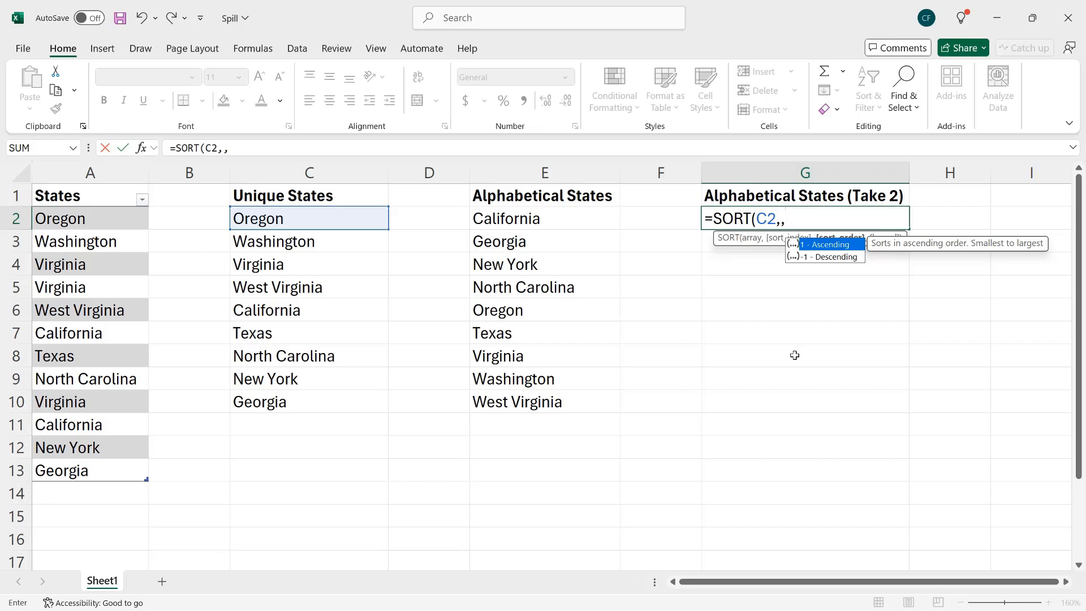
type("1")
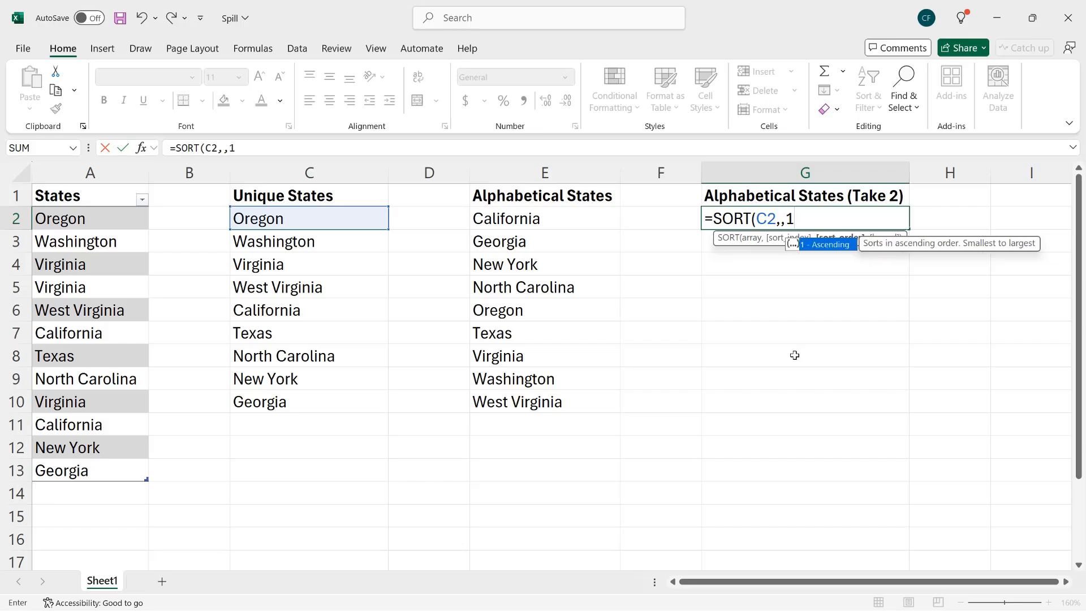
type(")")
key("Return")
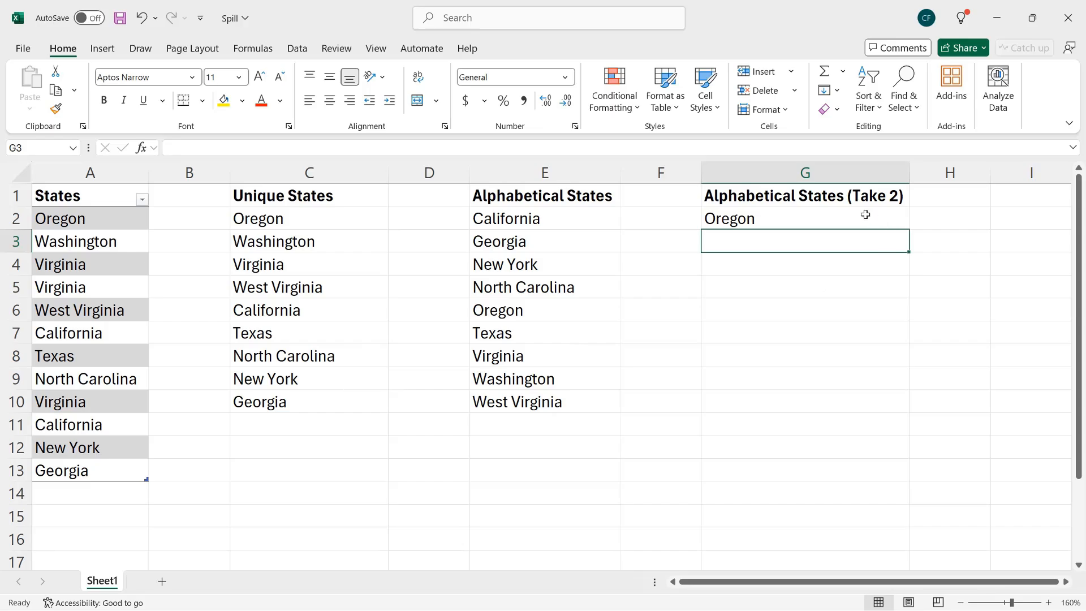
Change the array reference in the G2 SORT formula to the spilled range C2#, giving =SORT(C2#,,1)
left_click(800, 213)
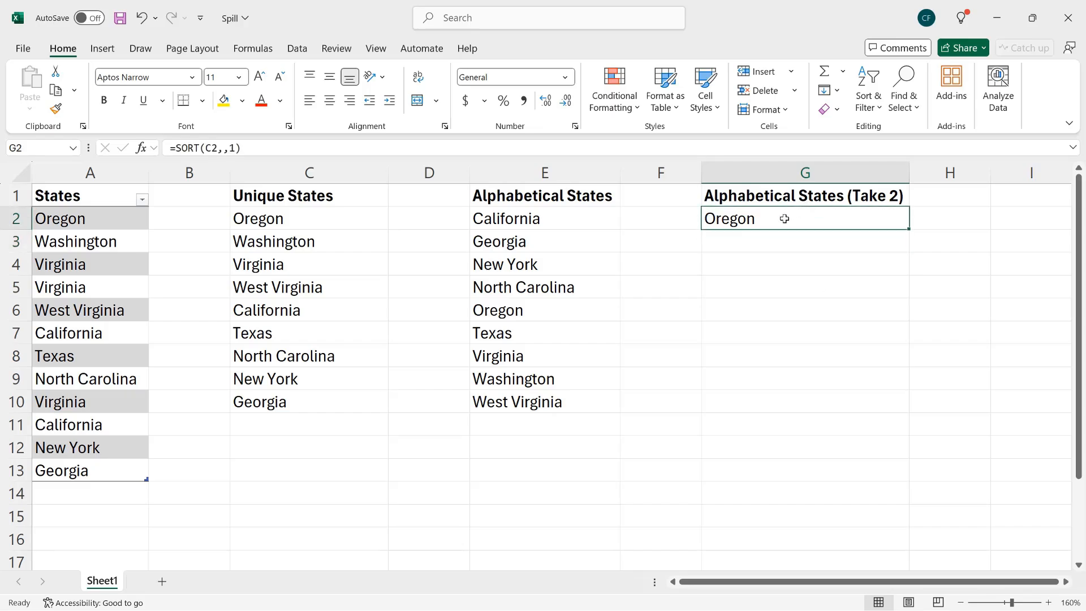
double_click(766, 217)
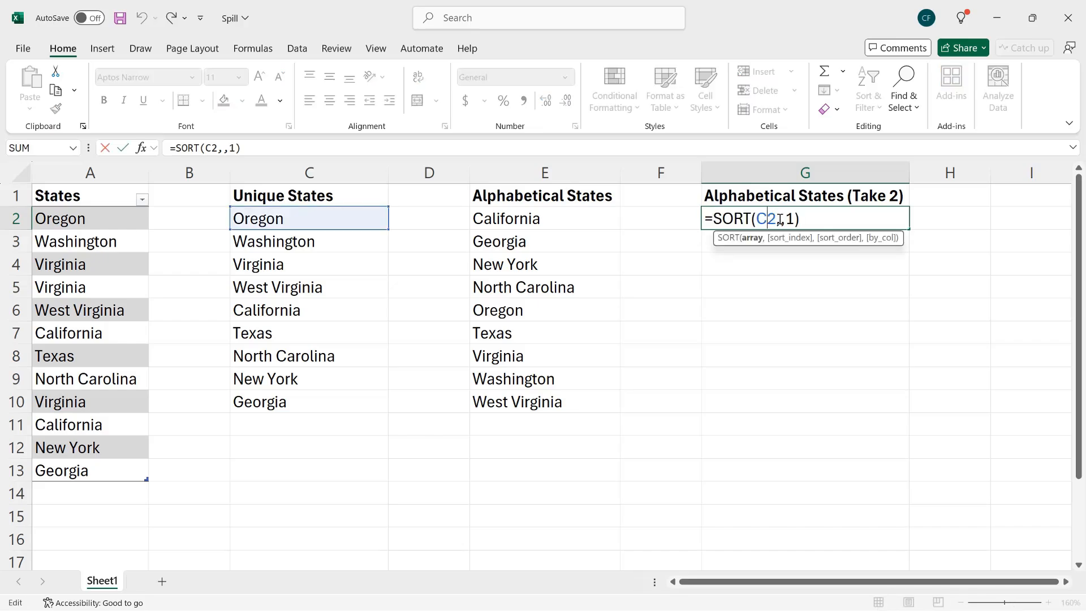
key("Right")
type("#")
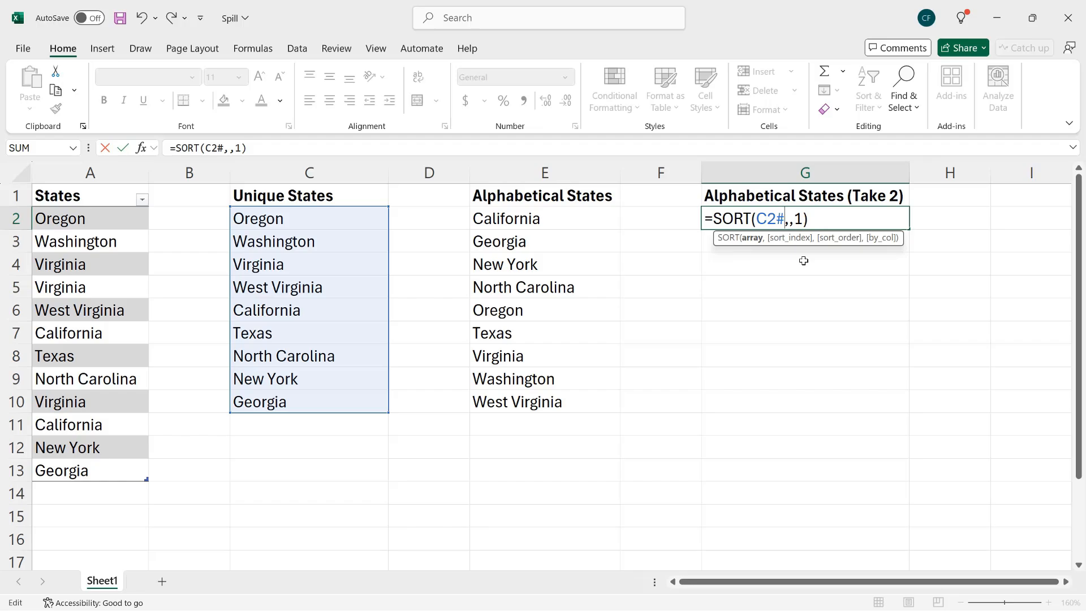
key("Return")
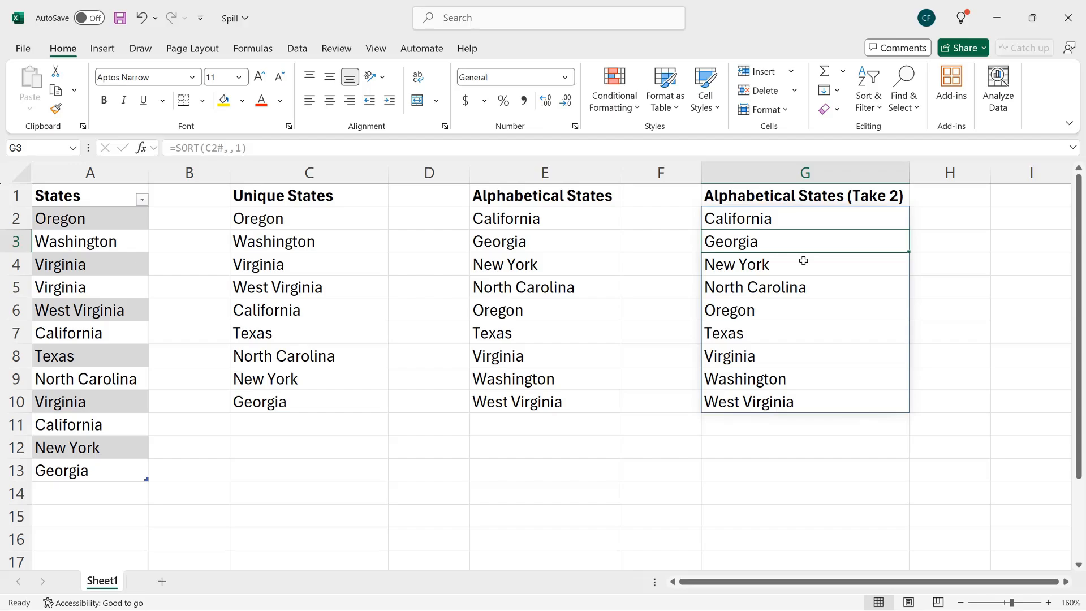
left_click(758, 225)
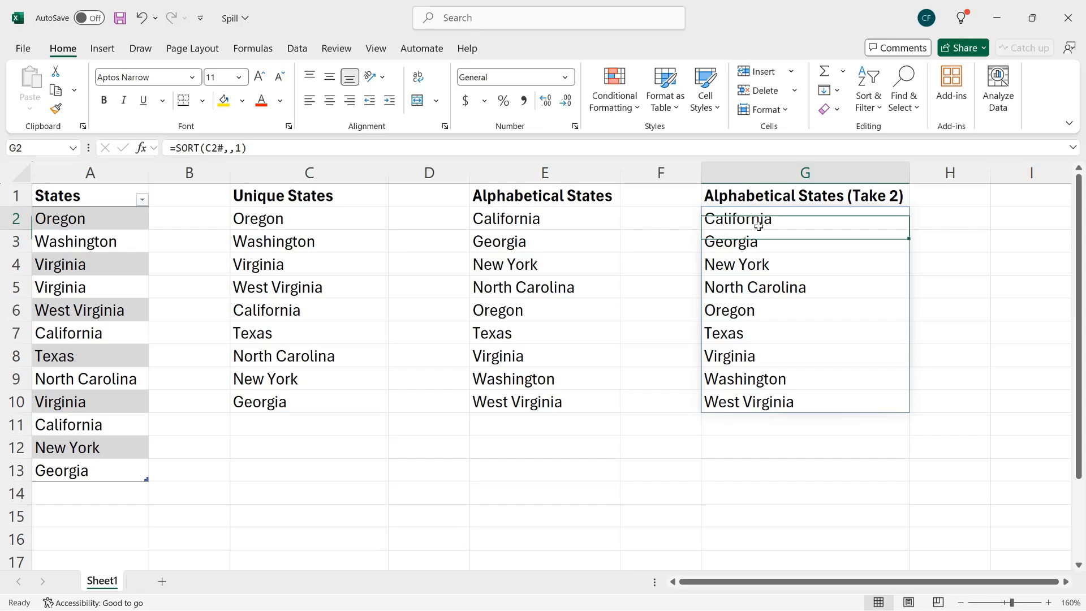